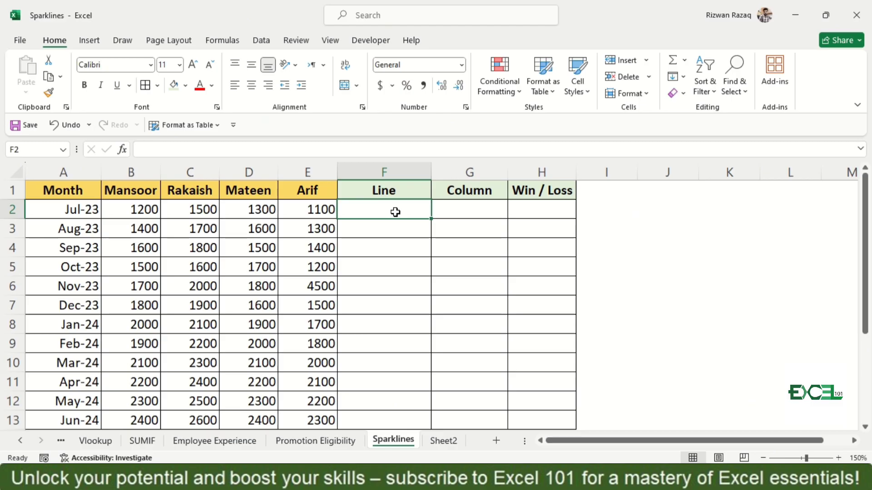
# Insert a line sparkline in F2 from the data range B2:E2 and fill it down to F13.
pyautogui.click(87, 43)
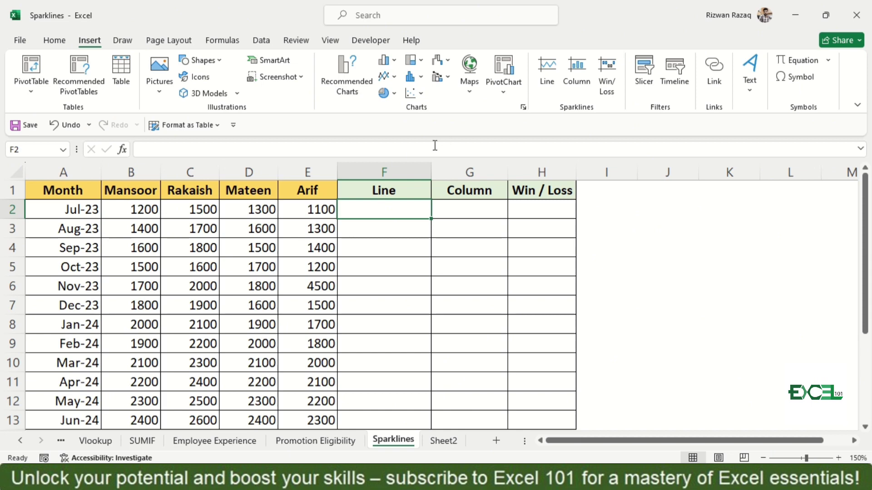
pyautogui.click(546, 75)
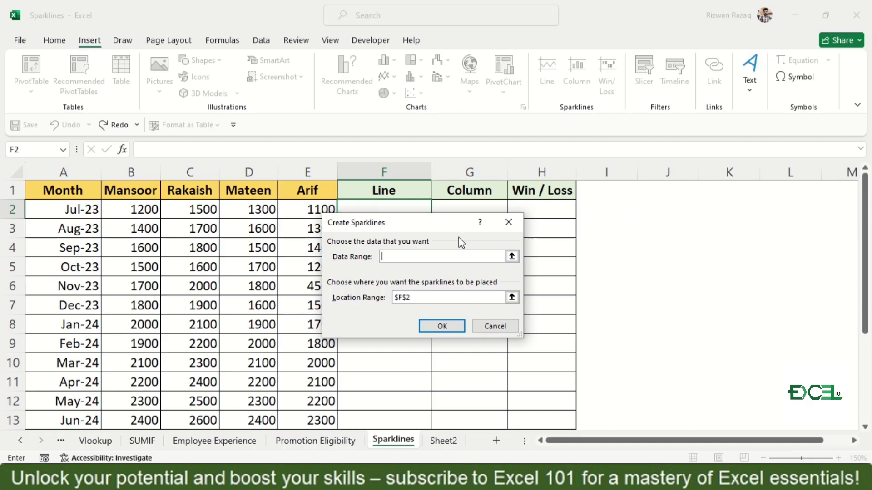
pyautogui.moveTo(450, 223); pyautogui.dragTo(448, 247)
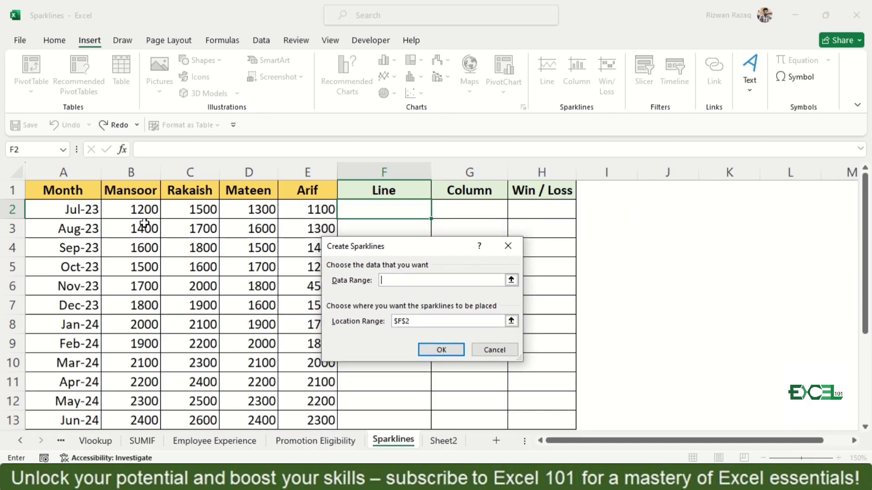
pyautogui.moveTo(138, 213); pyautogui.dragTo(323, 210)
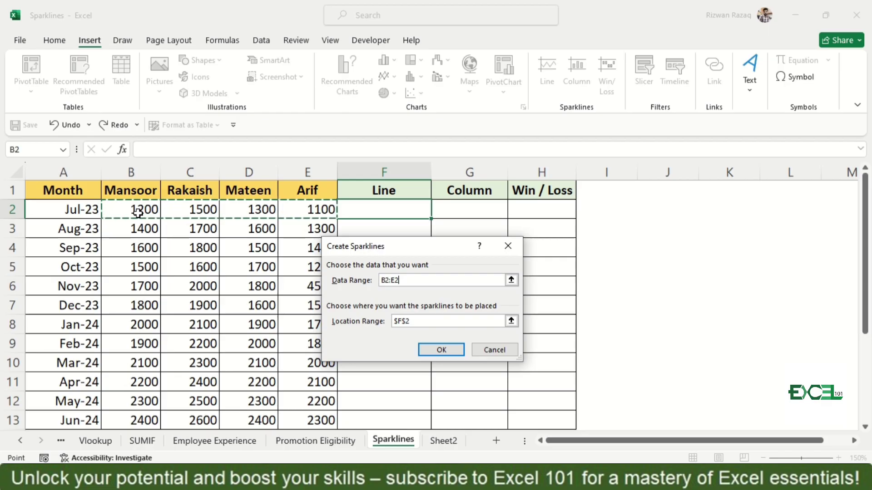
pyautogui.click(432, 346)
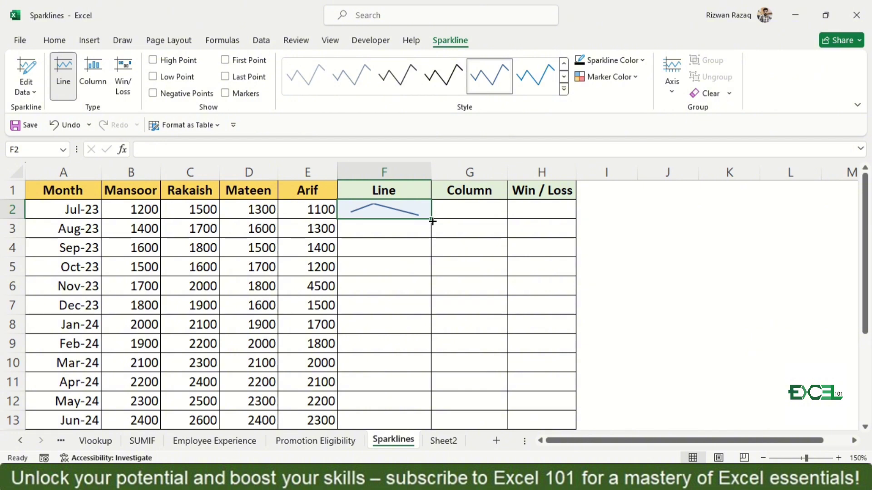
pyautogui.moveTo(432, 221); pyautogui.dragTo(436, 423)
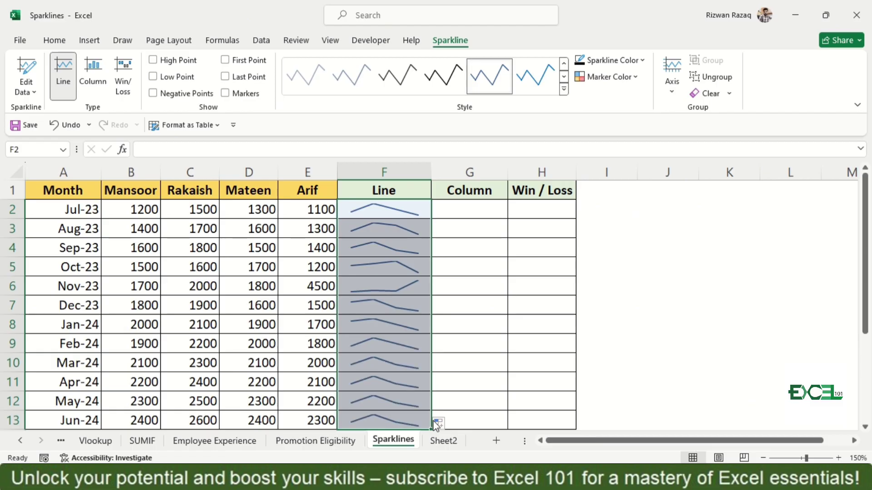
# Examine the line sparklines in F2:F13 month by month.
pyautogui.press('Down')
pyautogui.press('Down')
pyautogui.press('Down')
pyautogui.press('Down')
pyautogui.press('Down')
pyautogui.press('Down')
pyautogui.press('Down')
pyautogui.press('Up')
pyautogui.press('Up')
pyautogui.press('Up')
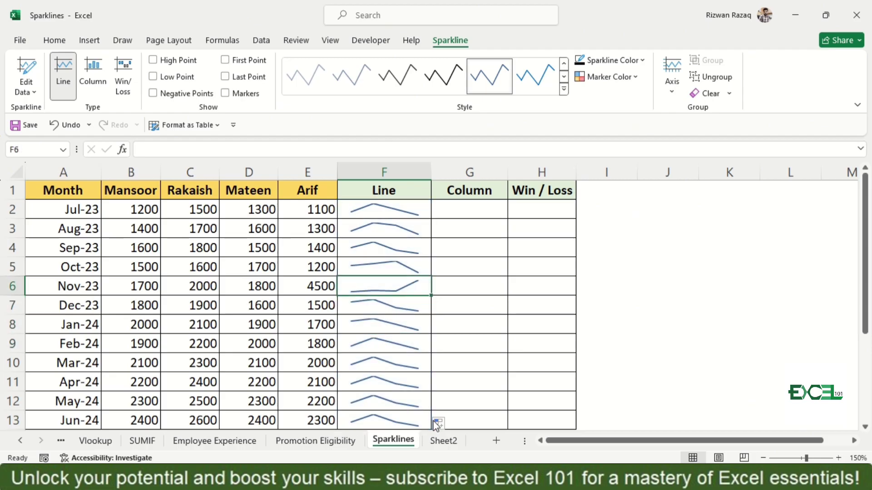
pyautogui.press('Up')
pyautogui.press('Up')
pyautogui.press('Up')
pyautogui.press('Up')
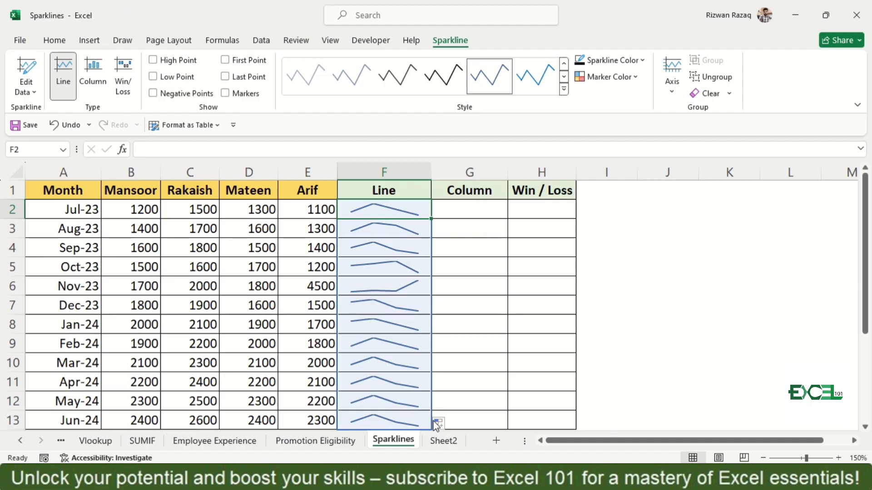
# Insert a column sparkline in G2 from the data range B2:E2 and fill it down to G13.
pyautogui.press('Up')
pyautogui.press('Right')
pyautogui.press('Down')
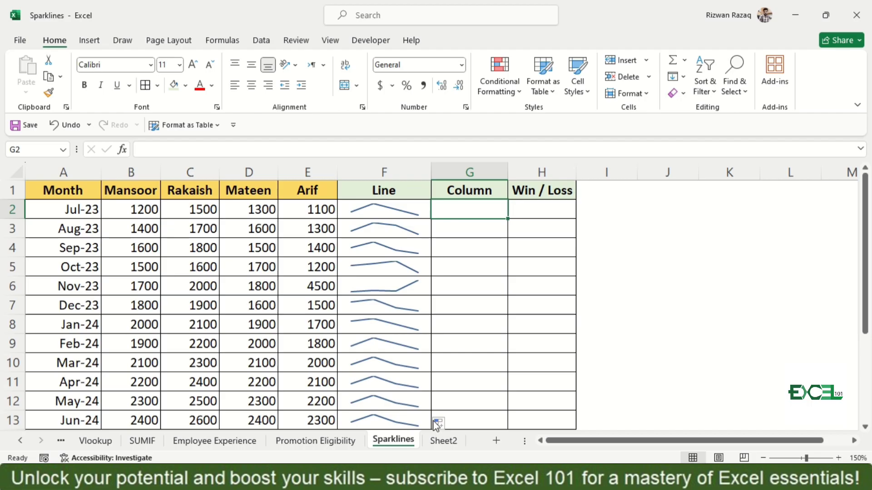
pyautogui.click(89, 41)
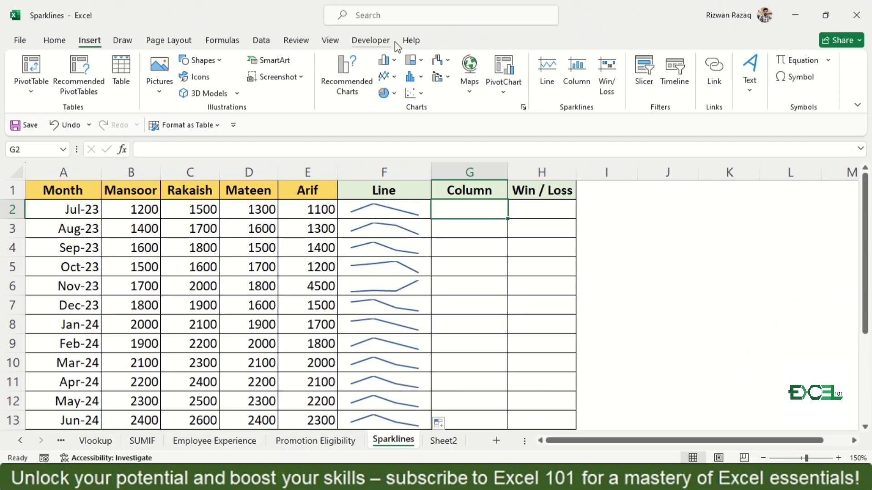
pyautogui.click(573, 77)
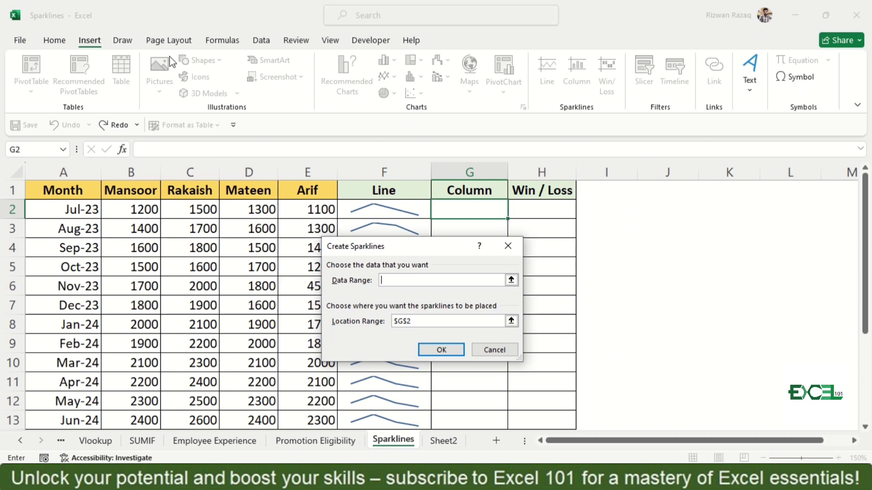
pyautogui.click(139, 206)
pyautogui.hotkey('shift', 'Right')
pyautogui.hotkey('shift', 'Right')
pyautogui.hotkey('shift', 'Right')
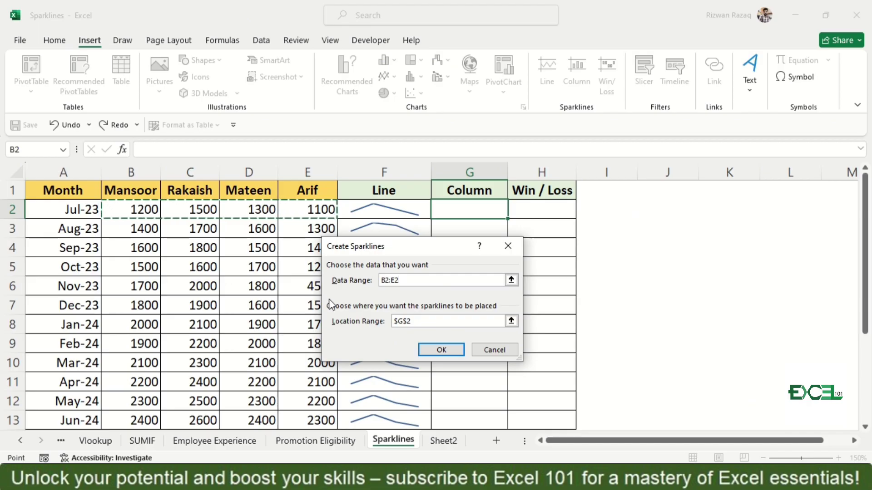
pyautogui.click(441, 351)
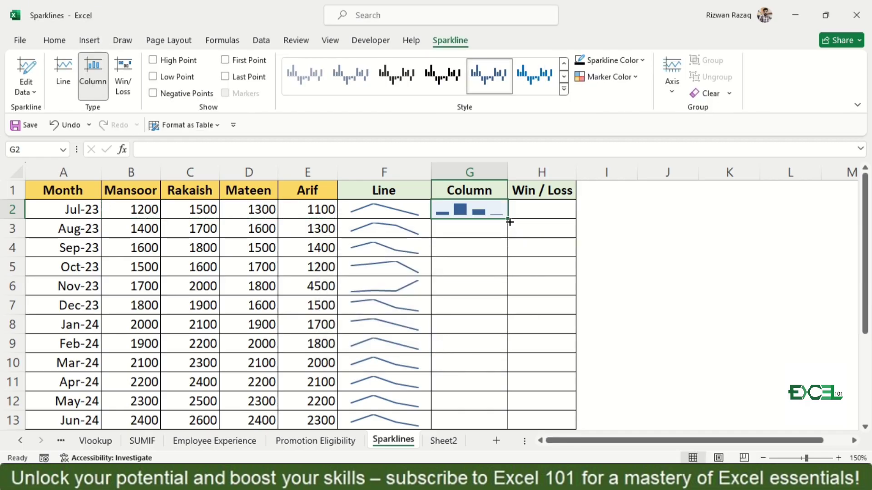
pyautogui.moveTo(510, 222); pyautogui.dragTo(517, 426)
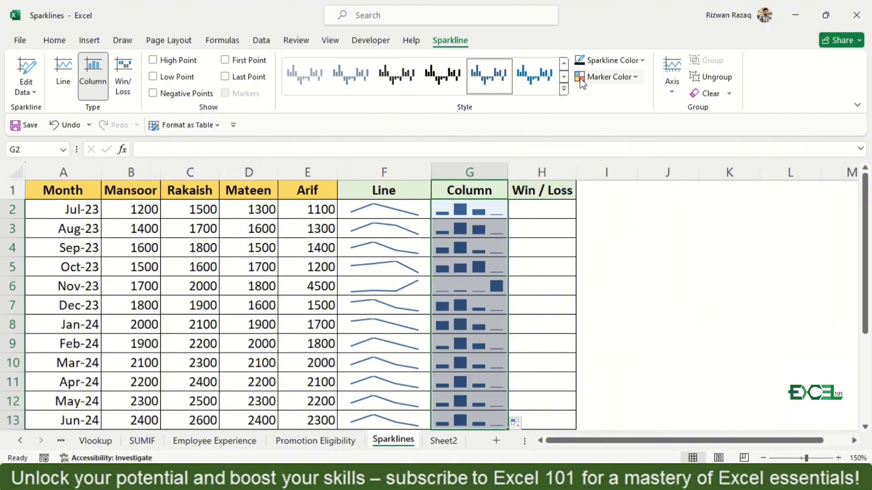
# Recolour the column sparklines dark brown from the orange theme shades and check the group's data and location ranges.
pyautogui.click(641, 61)
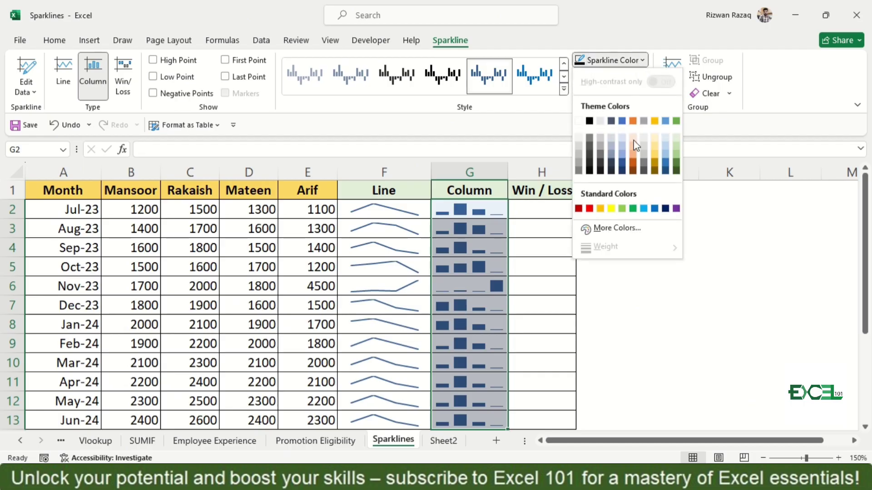
pyautogui.click(632, 170)
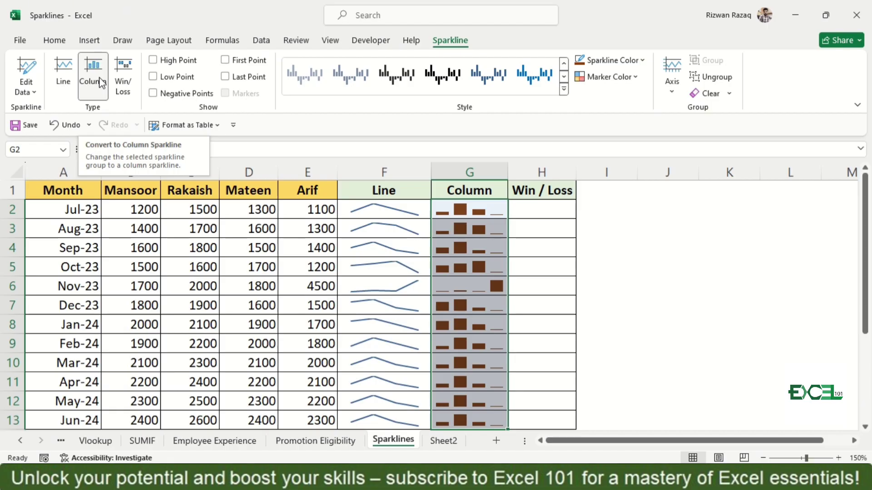
pyautogui.click(27, 84)
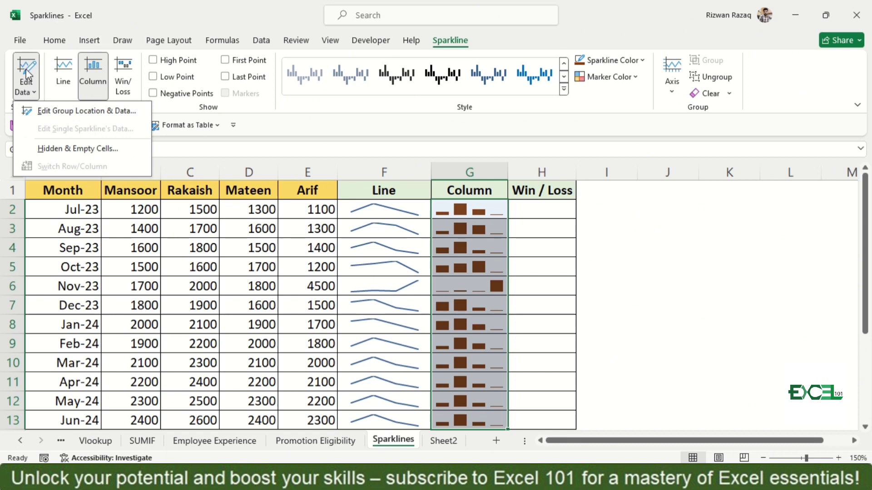
pyautogui.click(68, 111)
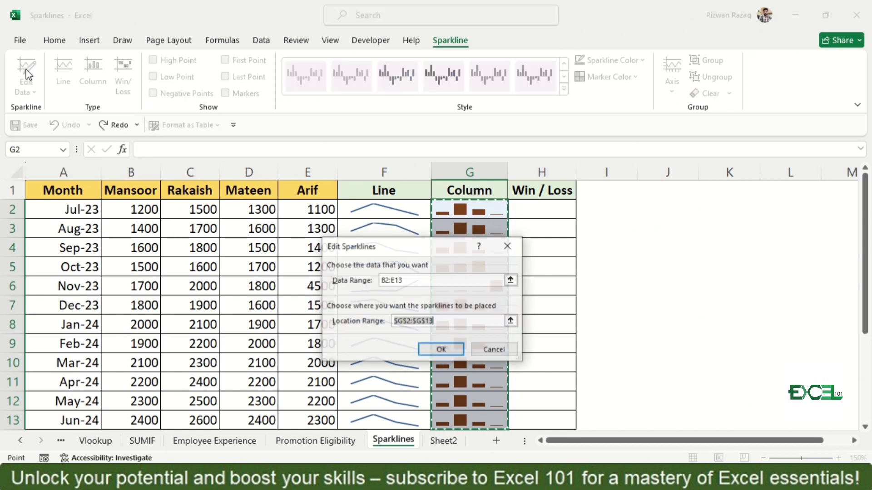
pyautogui.click(429, 351)
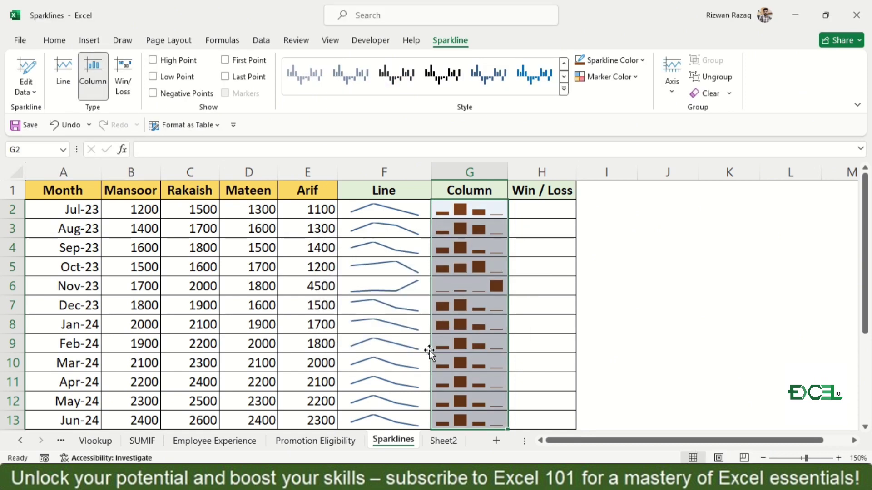
# Highlight only the high points of the column sparklines, trying the first-point and last-point highlights along the way.
pyautogui.click(153, 60)
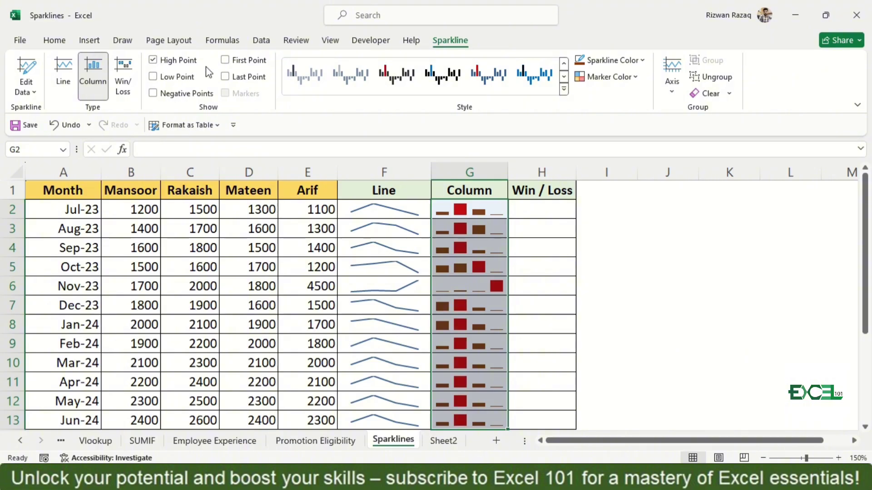
pyautogui.click(225, 77)
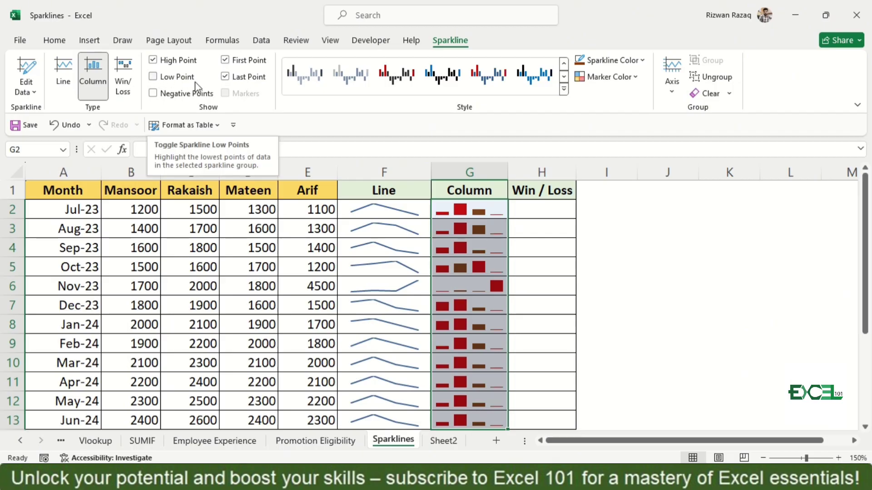
pyautogui.click(224, 77)
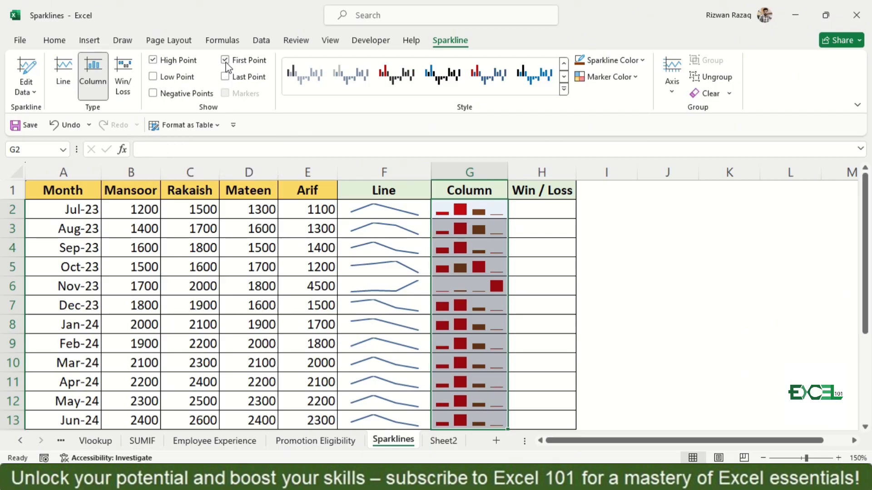
pyautogui.click(225, 60)
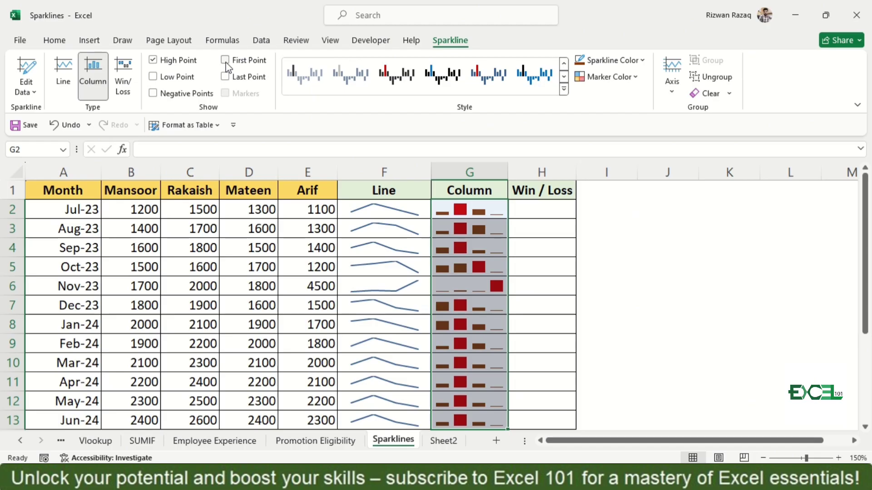
pyautogui.press('Up')
pyautogui.press('Down')
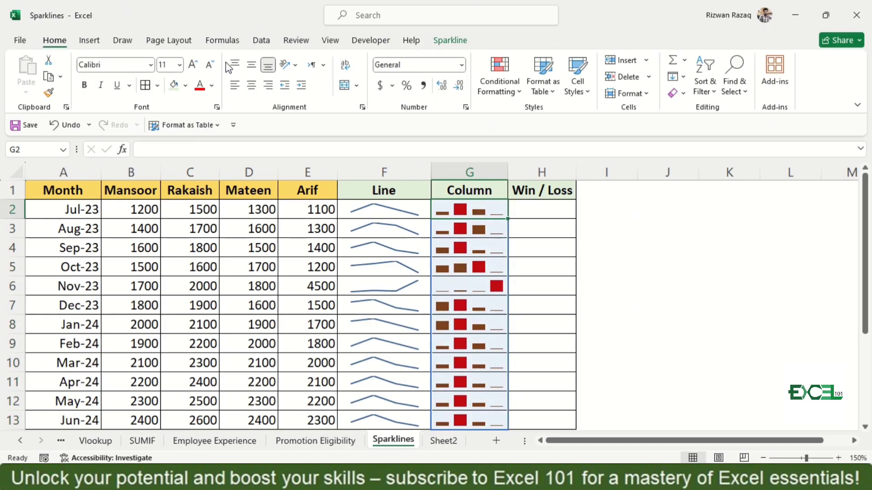
# Insert a win/loss sparkline in H2 using the data range B2:E2.
pyautogui.press('Right')
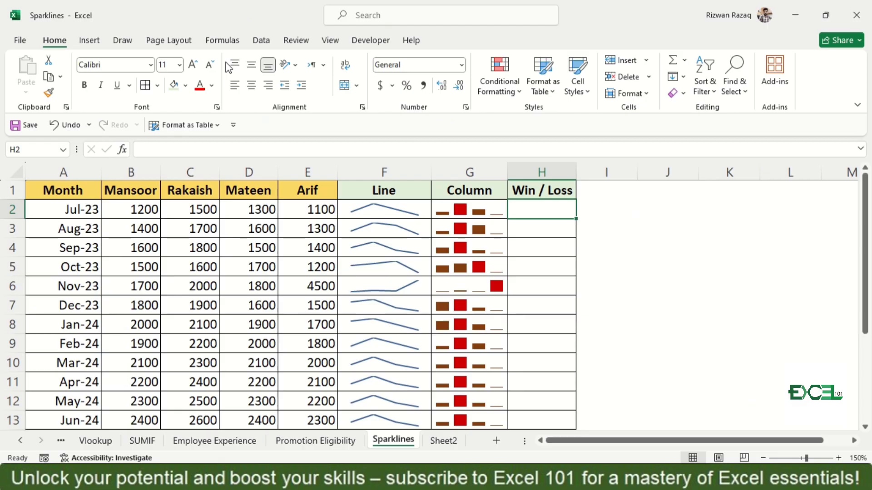
pyautogui.click(89, 41)
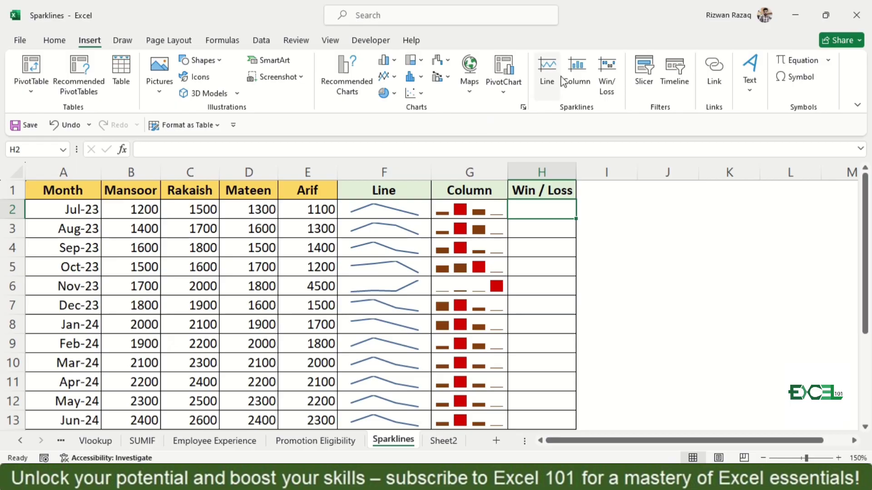
pyautogui.click(607, 81)
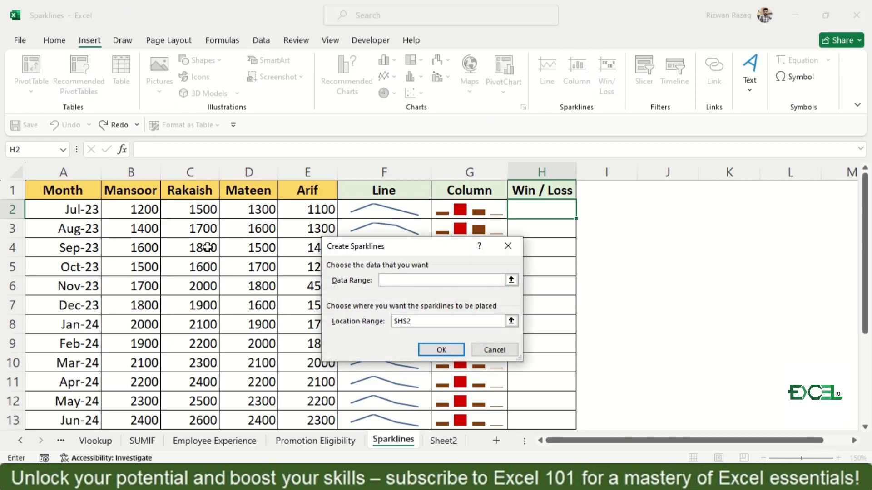
pyautogui.click(133, 208)
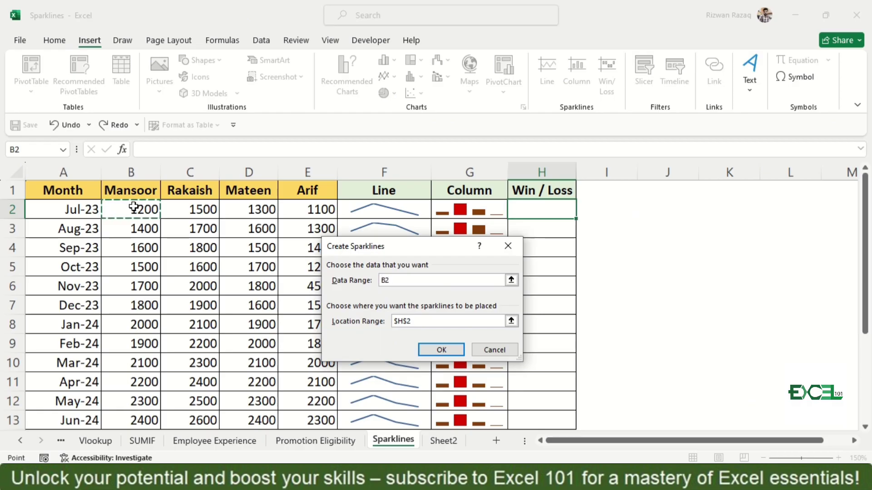
pyautogui.hotkey('shift', 'Right')
pyautogui.hotkey('shift', 'Right')
pyautogui.hotkey('shift', 'Right')
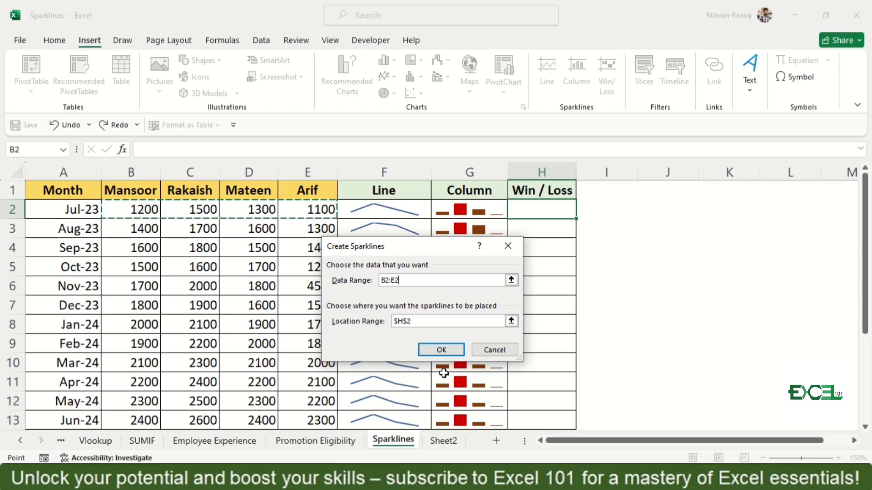
pyautogui.click(452, 354)
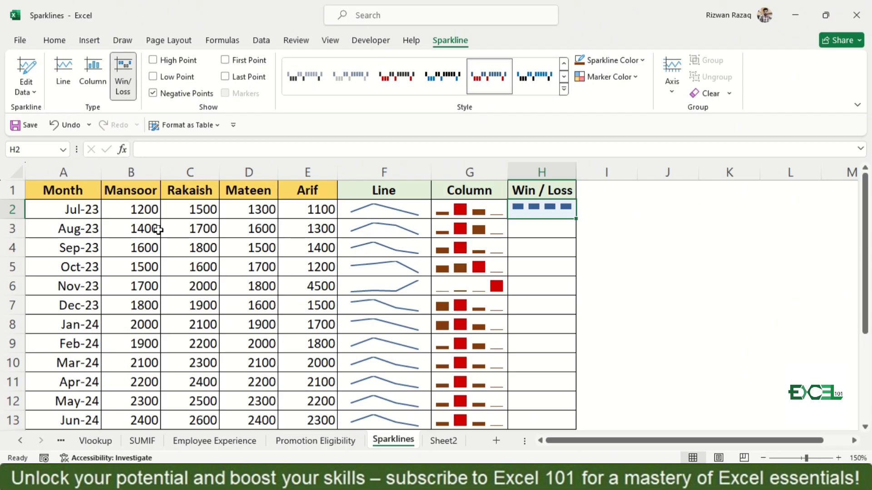
# Set the Jul-23 value in B2 to -100 to test the win/loss sparkline with a negative number.
pyautogui.click(141, 215)
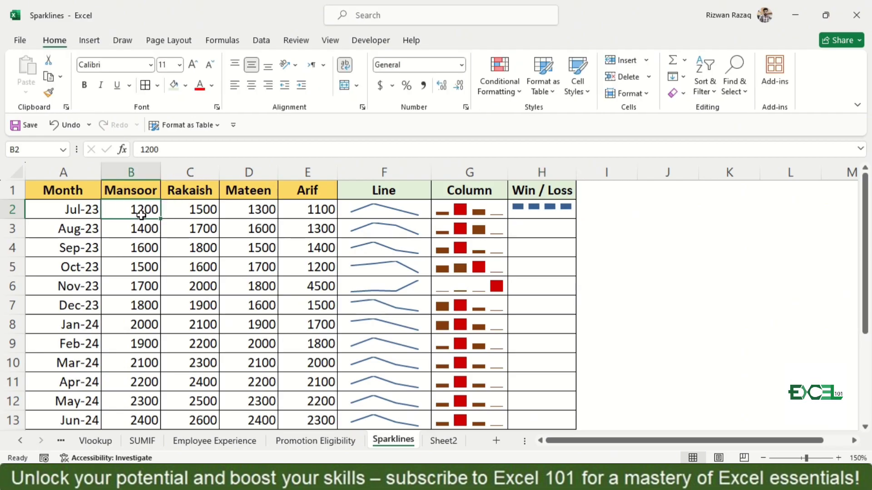
pyautogui.write('-100')
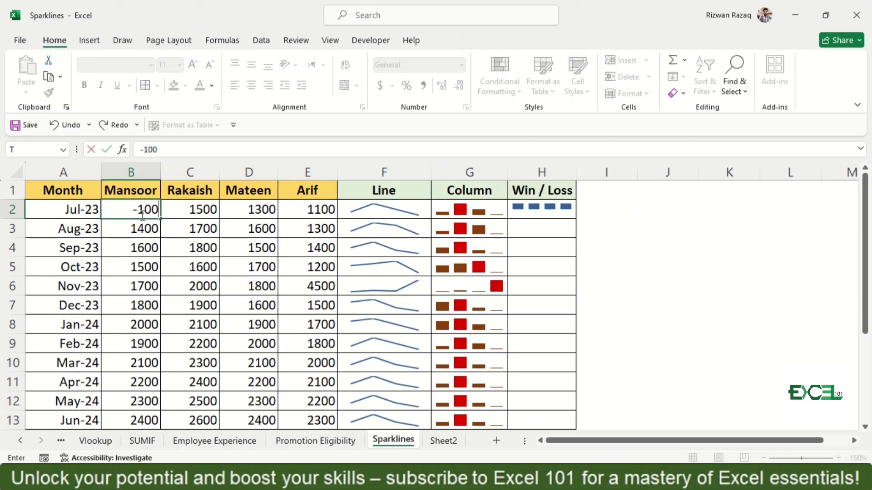
pyautogui.press('Return')
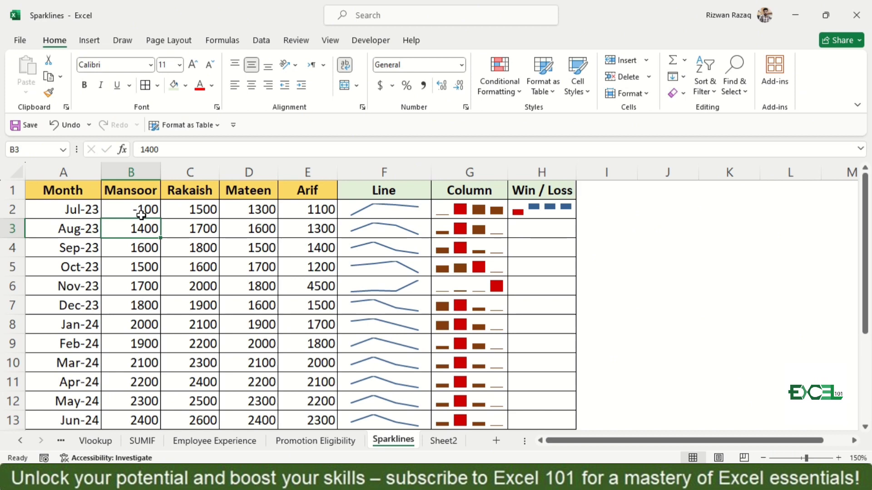
# On Sheet2, insert a win/loss sparkline in F2 from the data range B2:E2 and fill it down through F13.
pyautogui.hotkey('ctrl', 'pagedown')
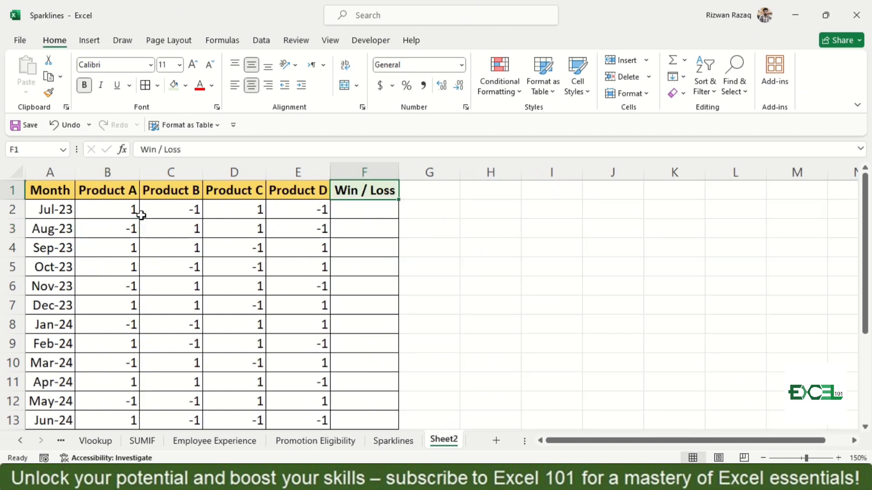
pyautogui.click(368, 216)
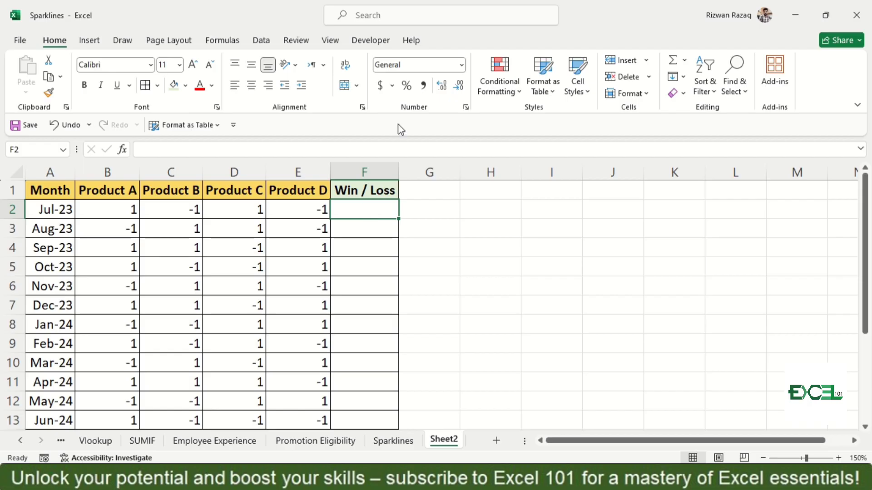
pyautogui.click(89, 41)
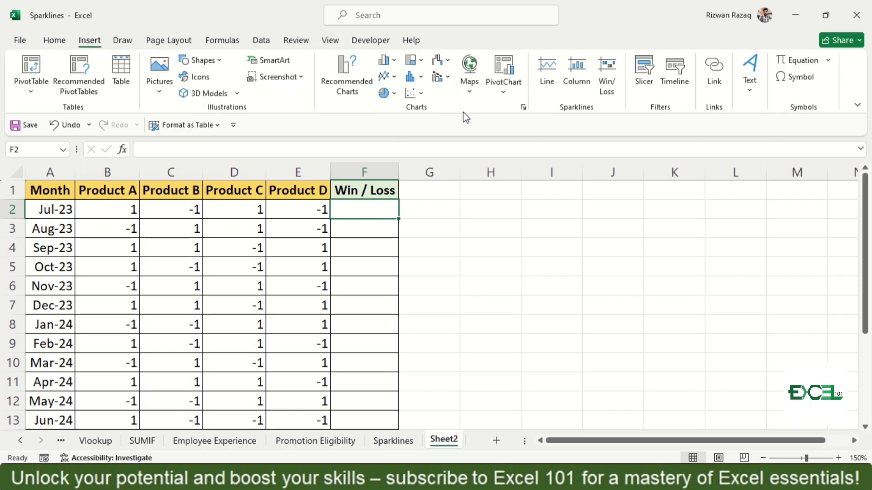
pyautogui.click(609, 87)
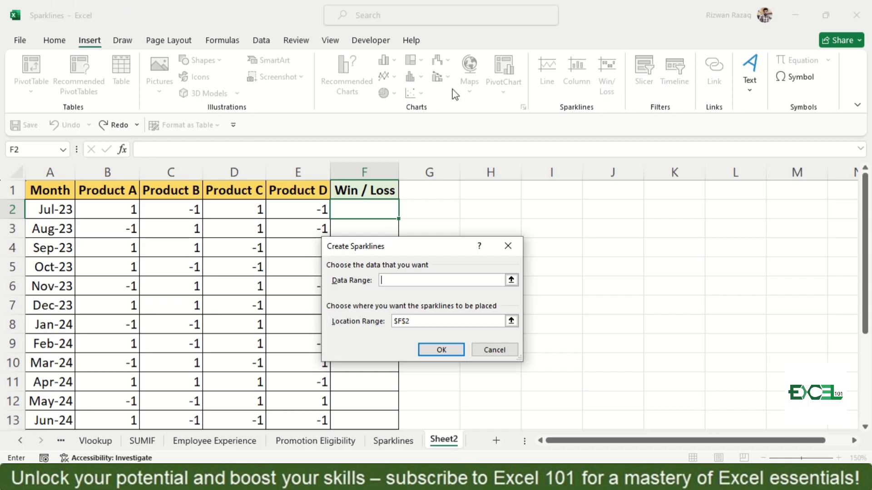
pyautogui.click(125, 213)
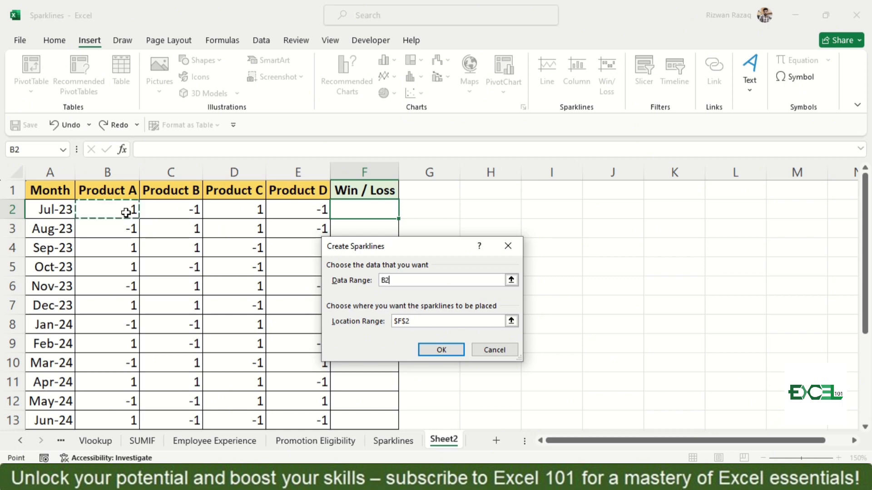
pyautogui.hotkey('shift', 'Right')
pyautogui.hotkey('shift', 'Right')
pyautogui.hotkey('shift', 'Right')
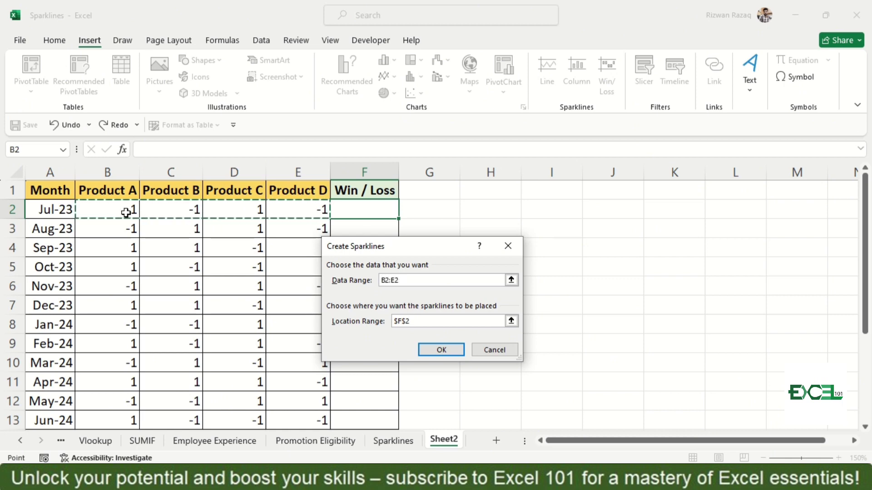
pyautogui.click(443, 349)
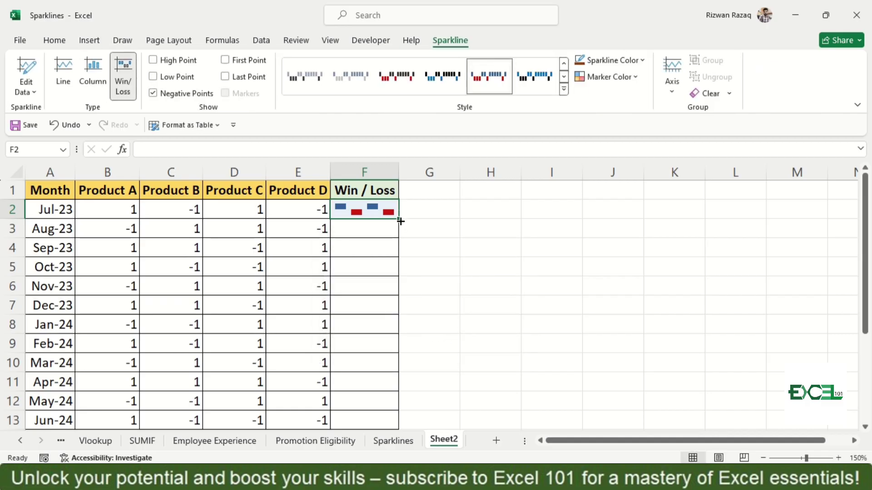
pyautogui.moveTo(400, 221); pyautogui.dragTo(402, 428)
# Examine the win/loss sparklines in column F row by row against each month's product values.
pyautogui.press('Down')
pyautogui.press('Down')
pyautogui.press('Down')
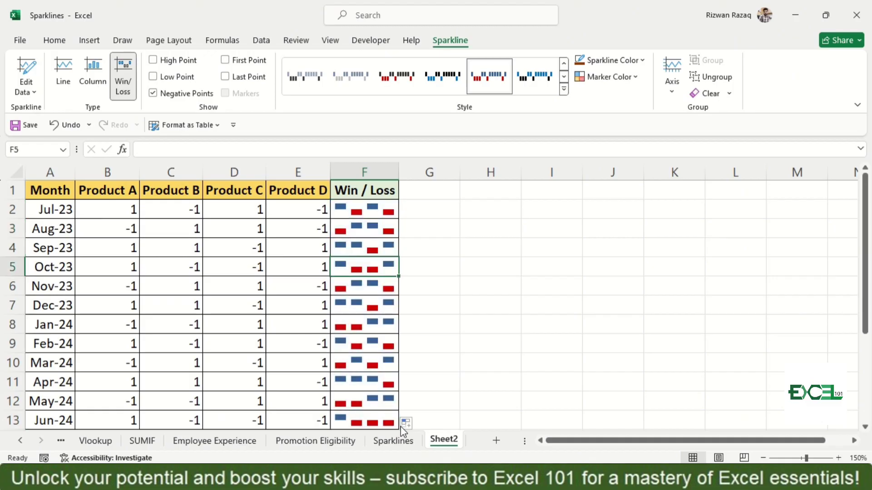
pyautogui.press('Down')
pyautogui.press('Down')
pyautogui.press('Down')
pyautogui.press('Down')
pyautogui.press('Up')
pyautogui.press('Up')
pyautogui.press('Up')
pyautogui.press('Up')
pyautogui.press('Up')
pyautogui.press('Up')
pyautogui.press('Up')
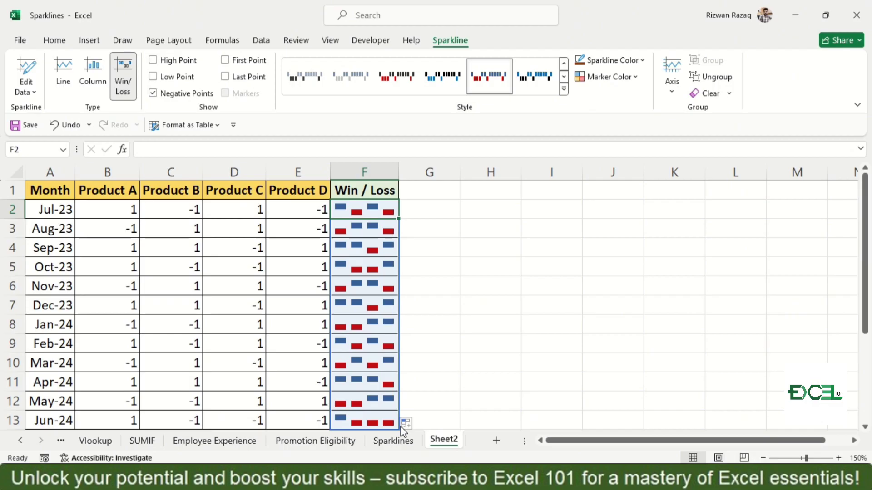
# Clear all line, column and win/loss sparklines from F2:H13 on the Sparklines sheet.
pyautogui.click(396, 439)
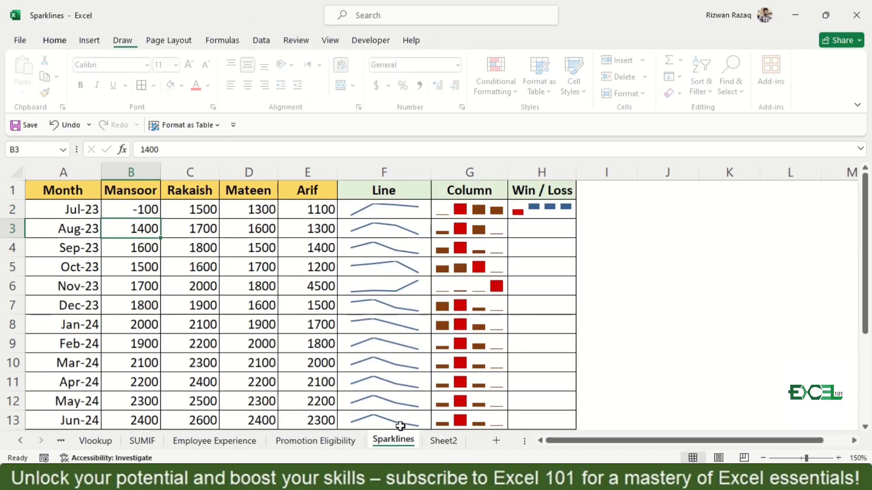
pyautogui.click(398, 211)
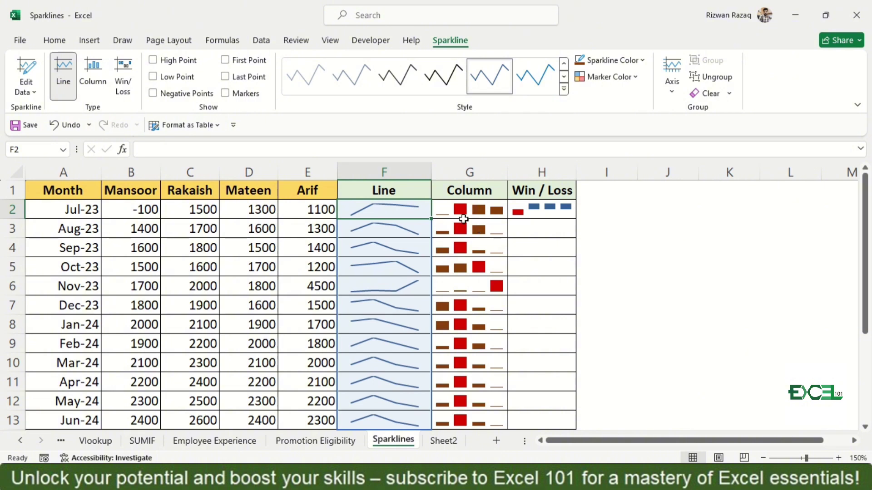
pyautogui.hotkey('shift', 'Down')
pyautogui.hotkey('shift', 'Down')
pyautogui.hotkey('shift', 'Down')
pyautogui.hotkey('shift', 'Down')
pyautogui.hotkey('shift', 'Down')
pyautogui.hotkey('shift', 'Down')
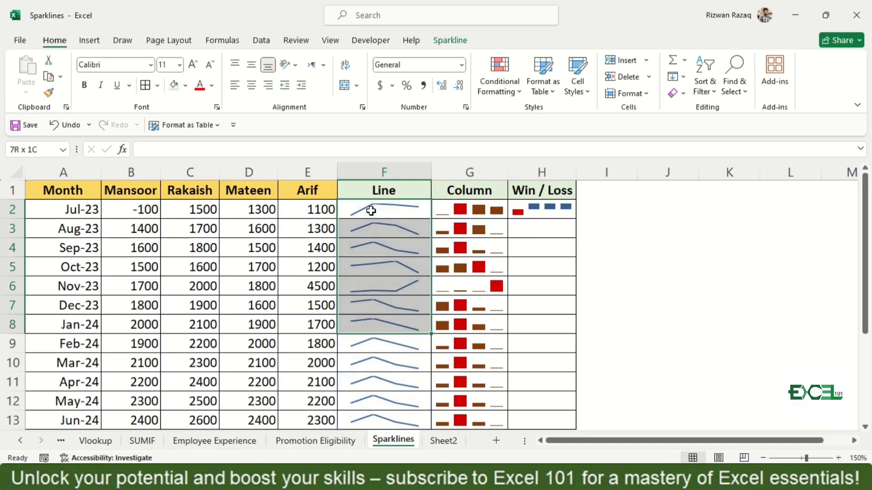
pyautogui.hotkey('shift', 'Down')
pyautogui.hotkey('shift', 'Down')
pyautogui.hotkey('shift', 'Down')
pyautogui.hotkey('shift', 'Down')
pyautogui.hotkey('shift', 'Down')
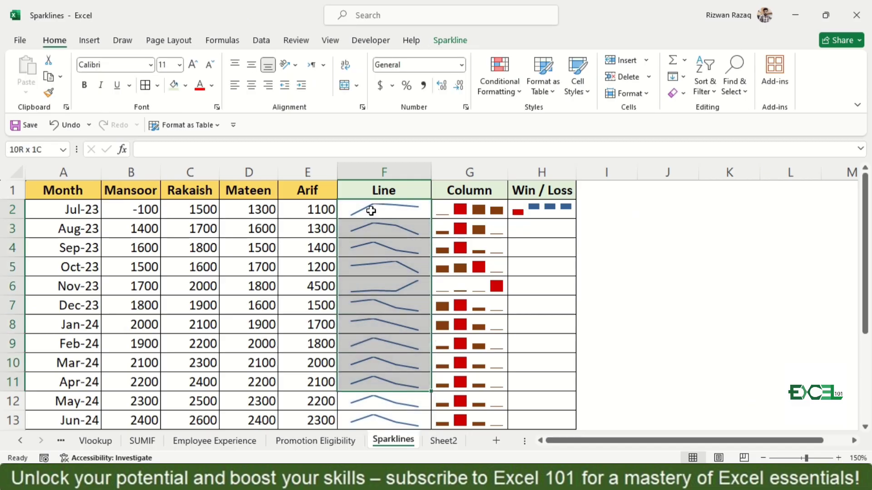
pyautogui.hotkey('shift', 'Right')
pyautogui.hotkey('shift', 'Right')
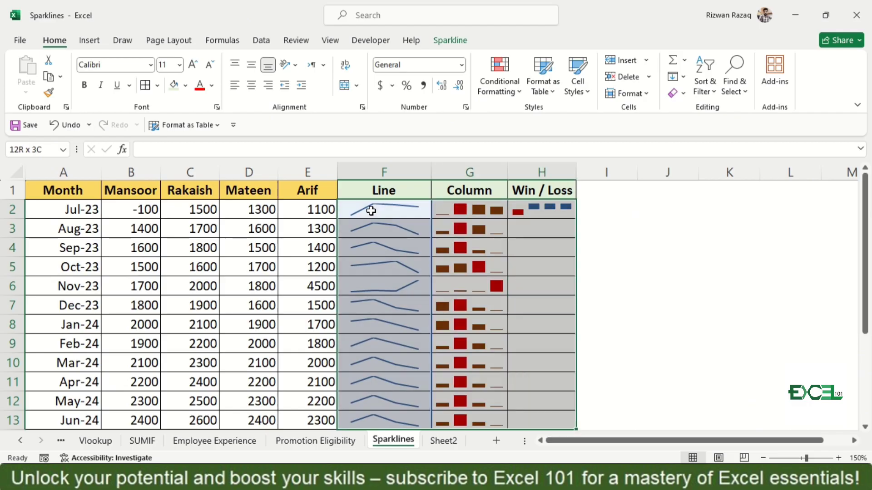
pyautogui.click(460, 39)
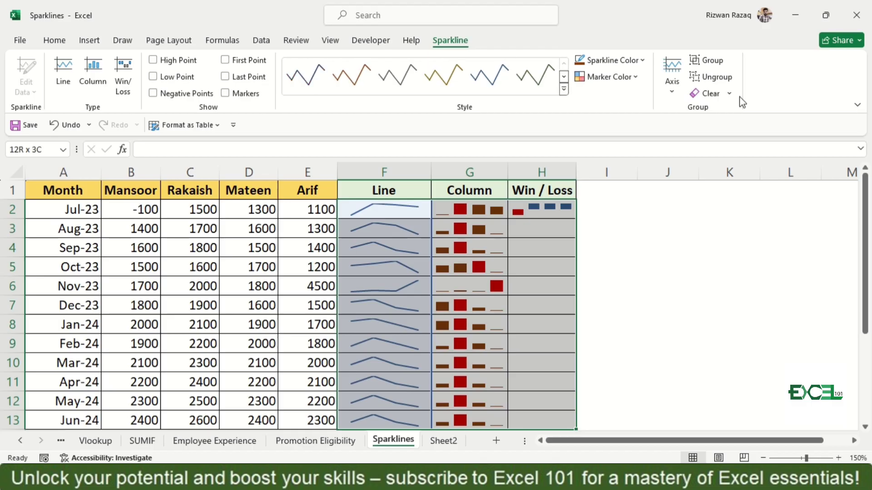
pyautogui.click(708, 94)
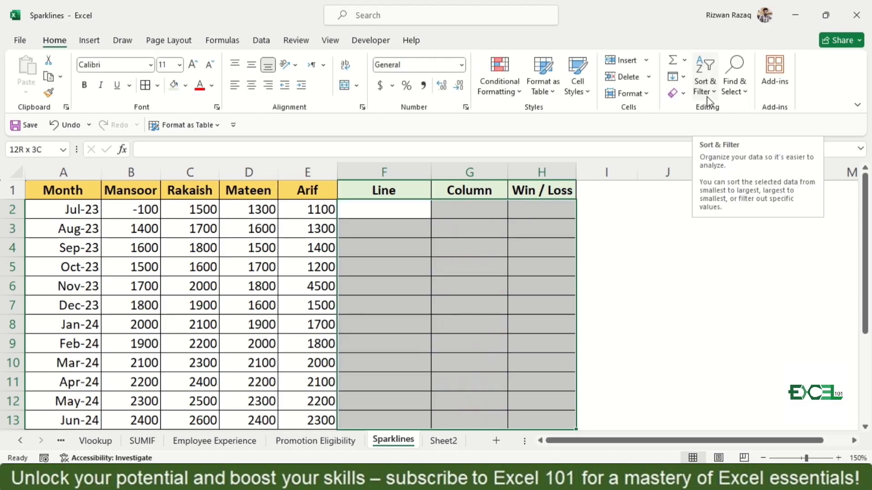
pyautogui.press('Left')
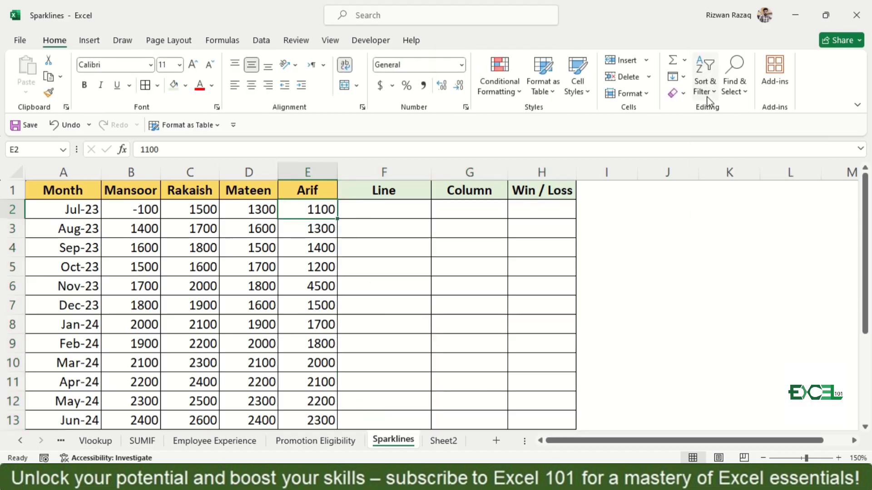